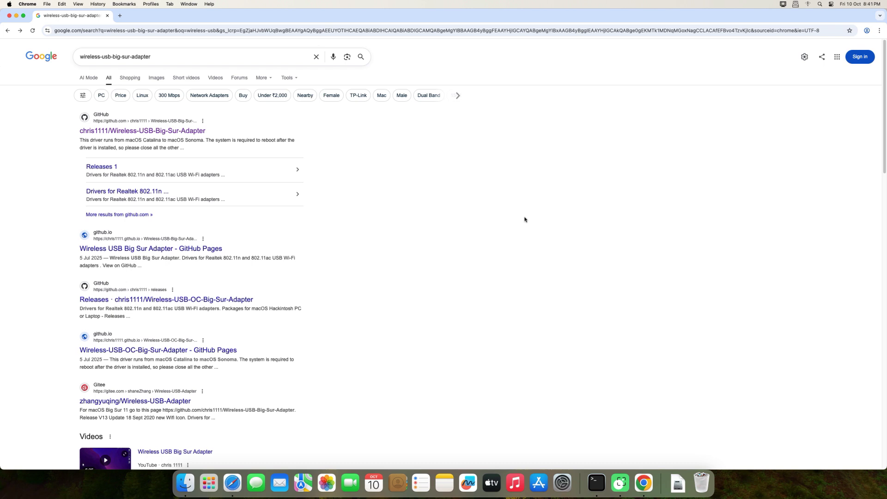
- Download Wireless.USB.Big.Sur.Adapter-V18.zip from the chris1111 GitHub project's latest V18 release
click(182, 135)
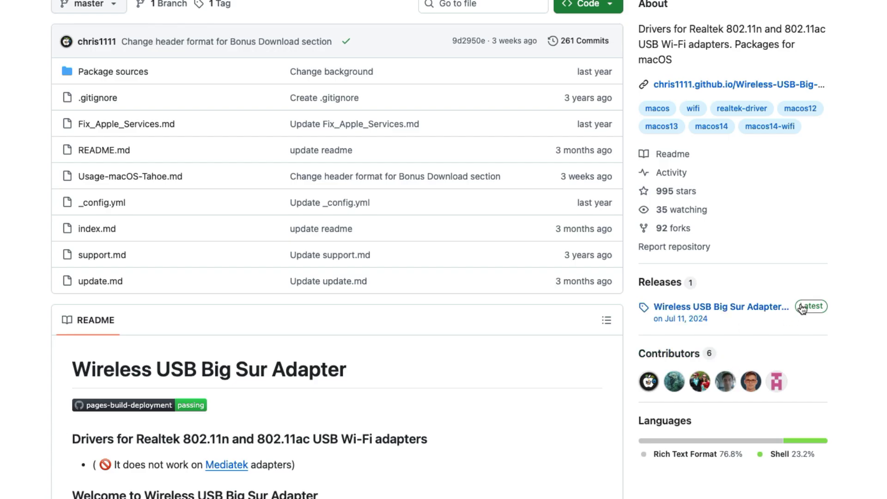
click(803, 309)
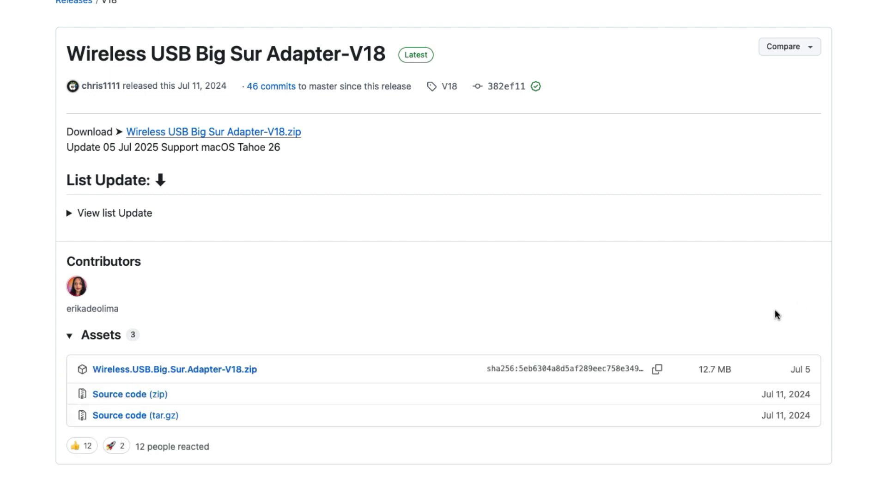
click(238, 372)
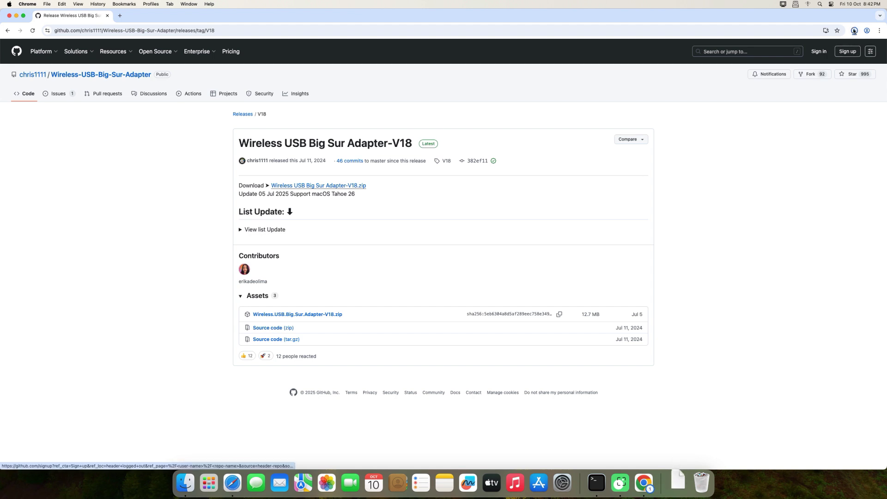
click(855, 30)
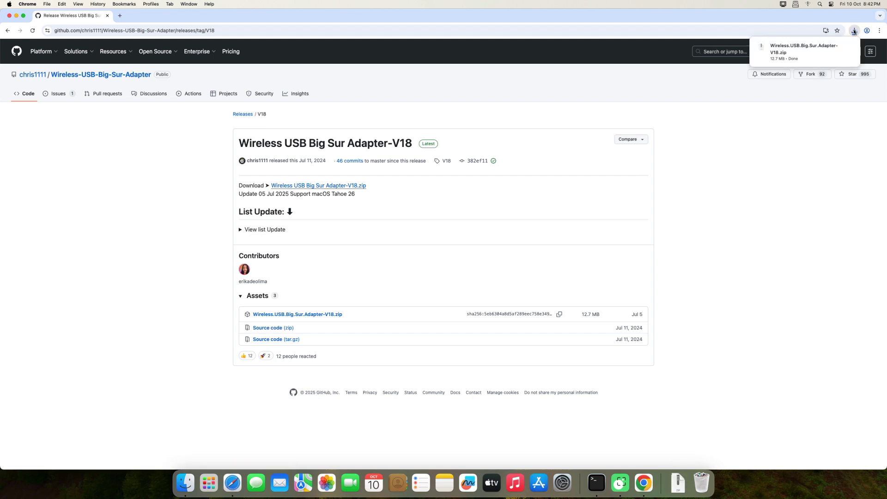
- Reveal the downloaded V18 zip in Finder, close Chrome, and extract the archive
click(835, 47)
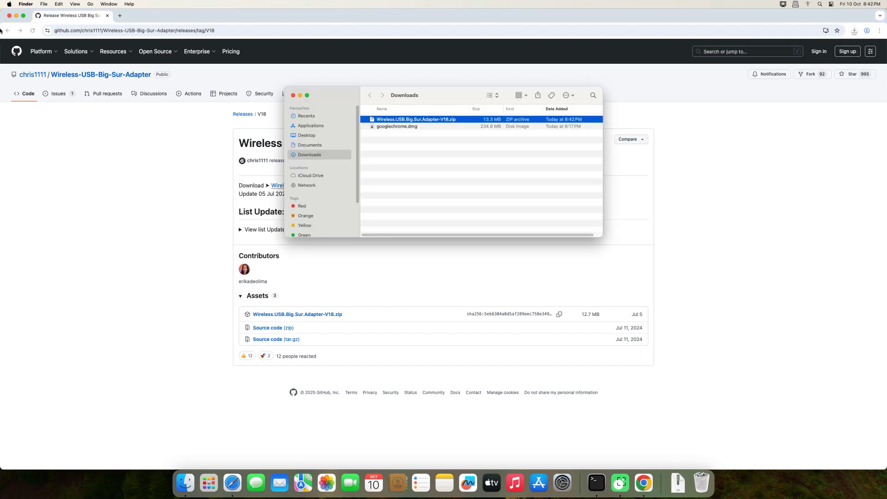
click(8, 16)
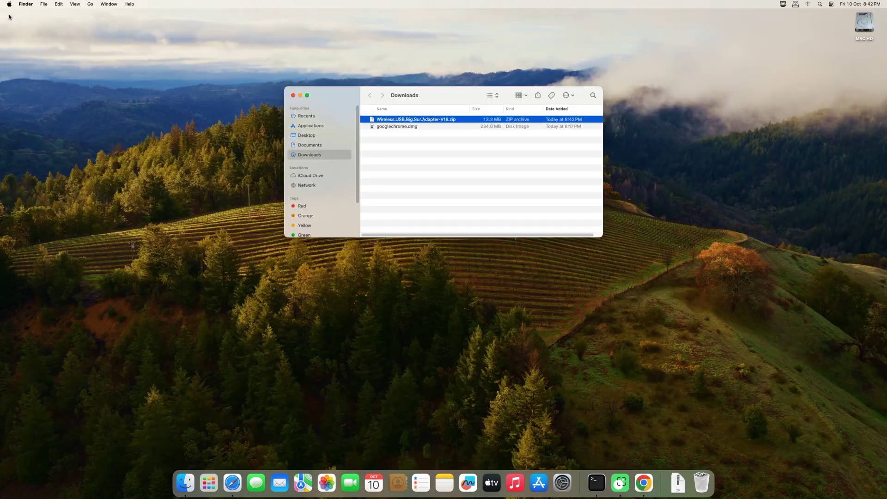
right_click(420, 120)
click(431, 124)
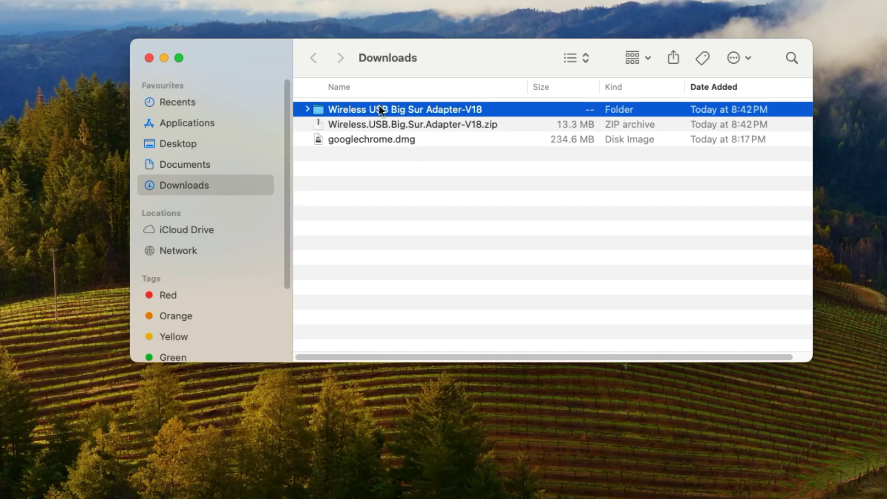
- Launch the Wireless USB Big Sur Adapter app from the extracted folder and dismiss the unidentified-developer warning
double_click(380, 110)
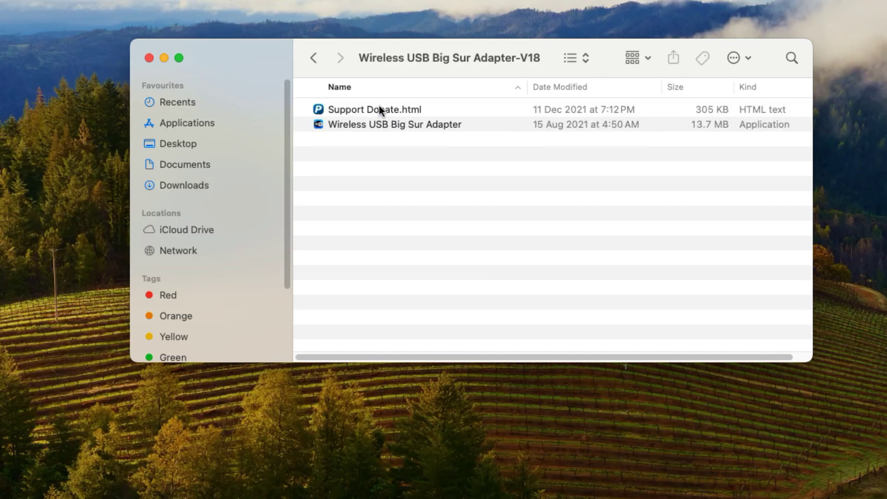
click(362, 127)
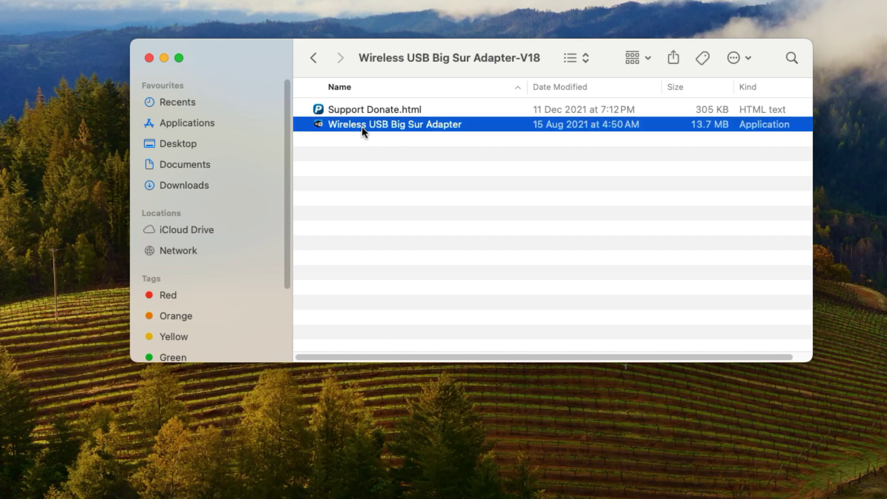
double_click(363, 128)
click(149, 58)
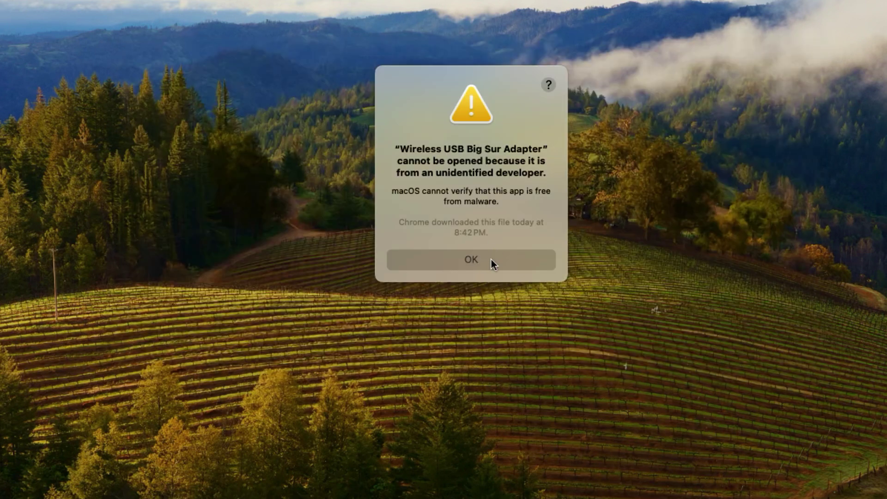
click(492, 259)
- Use Open Anyway for Wireless USB Big Sur Adapter in Privacy & Security, authorised with the account password
click(8, 4)
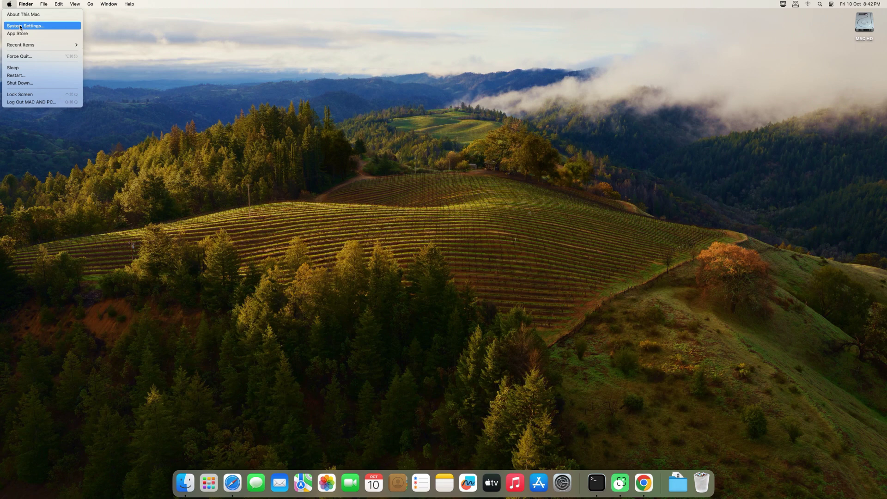
click(21, 26)
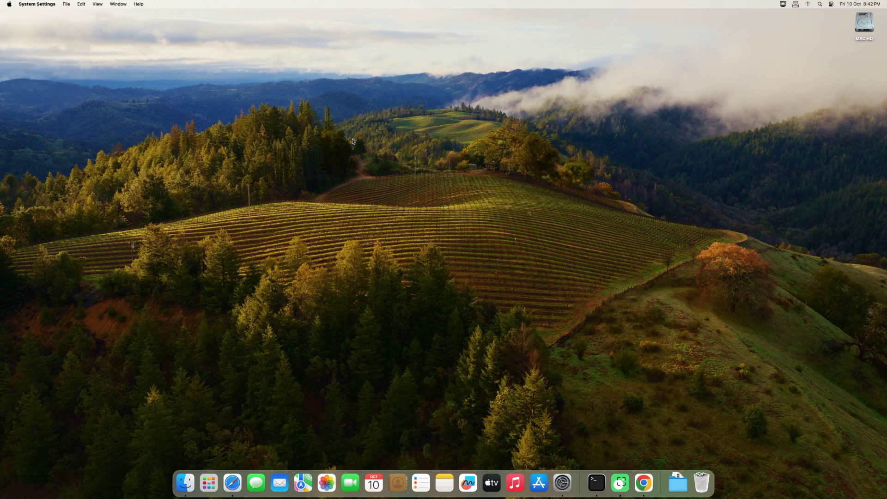
scroll(365, 241, down, 5)
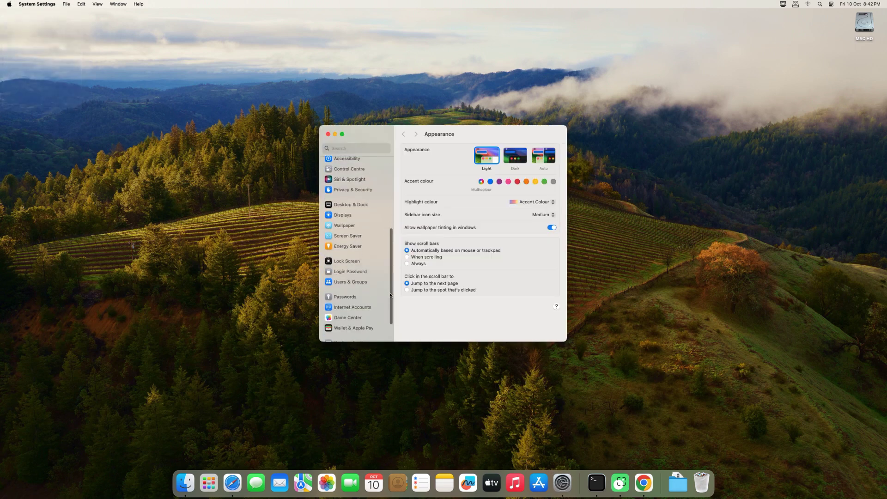
click(356, 191)
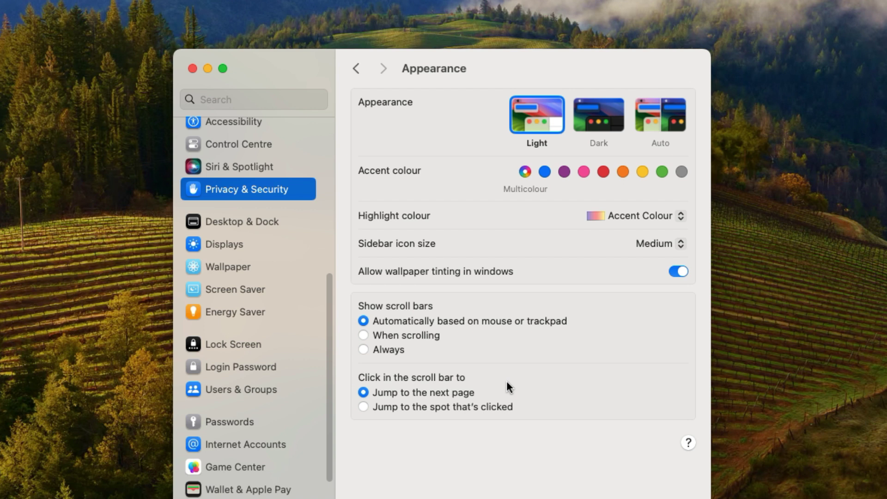
drag(707, 231, 708, 467)
click(634, 423)
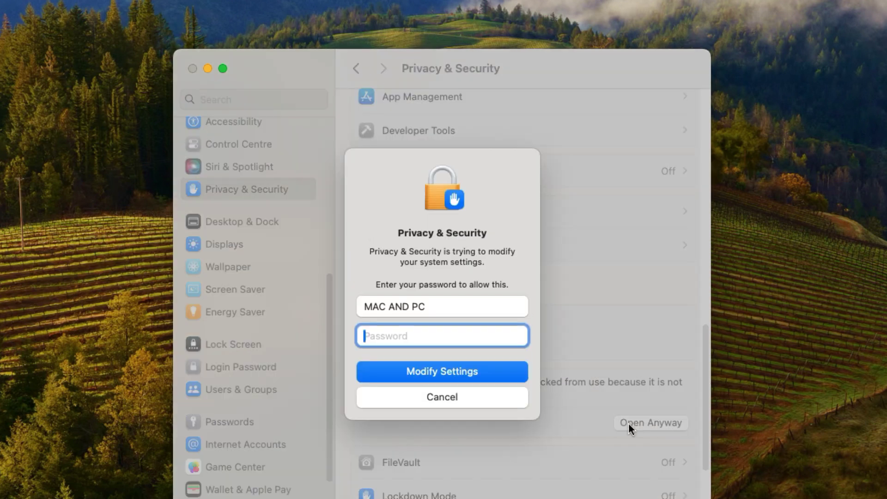
text(****)
key(Return)
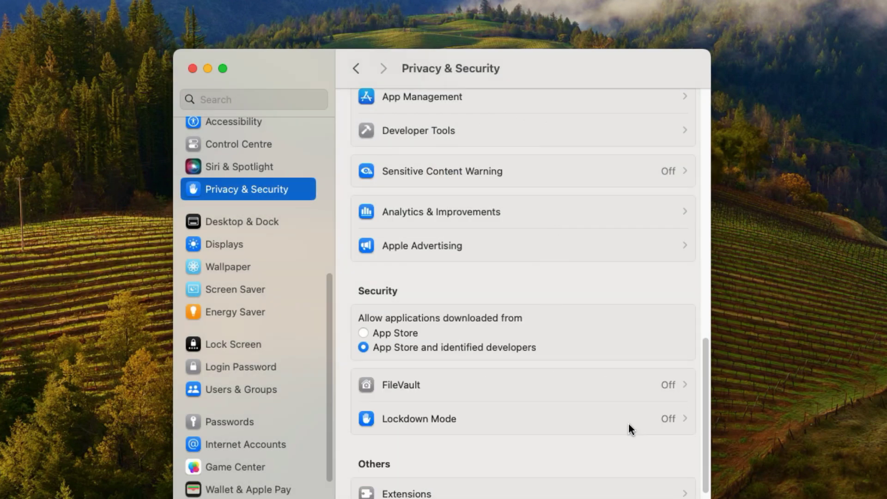
- Confirm opening the adapter app, close System Settings, and continue past the Installer introduction
click(389, 223)
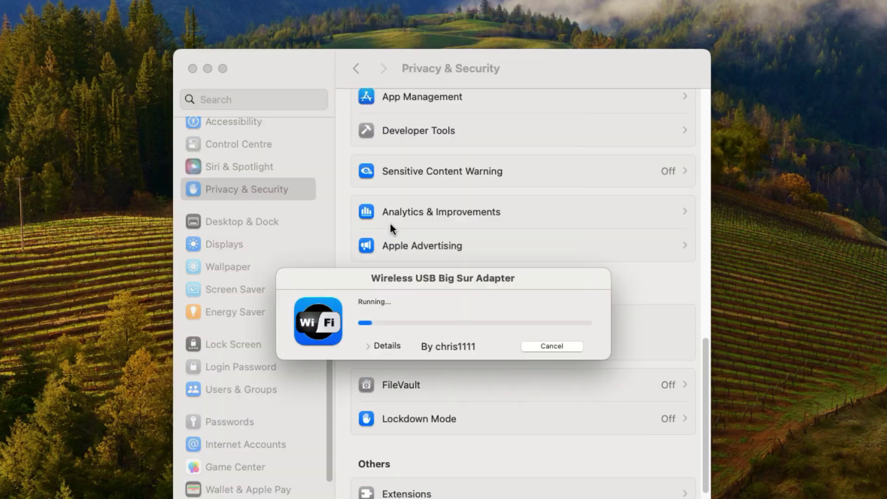
click(194, 69)
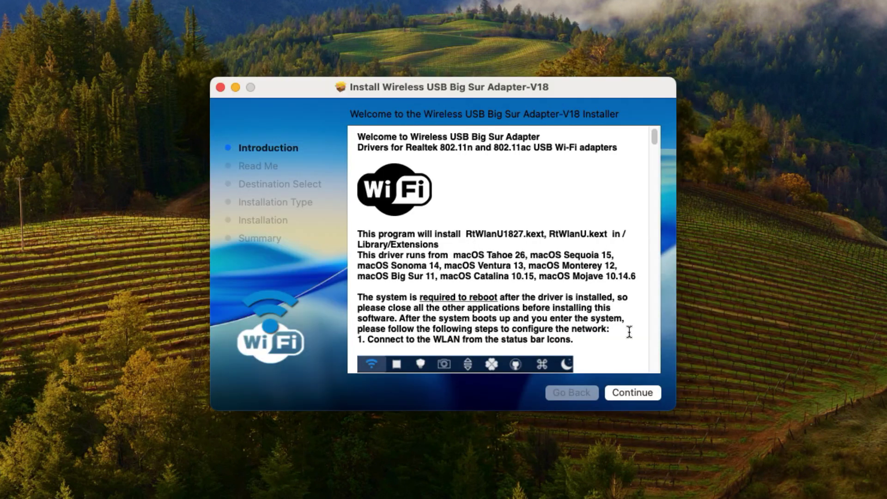
click(632, 392)
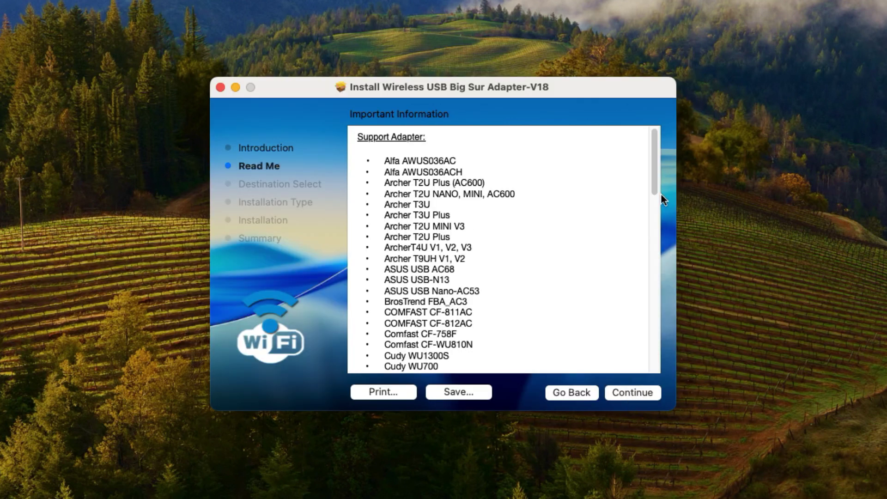
- Continue through Read Me and Installation Type, then install on MAC HD with the admin password
drag(649, 183, 623, 382)
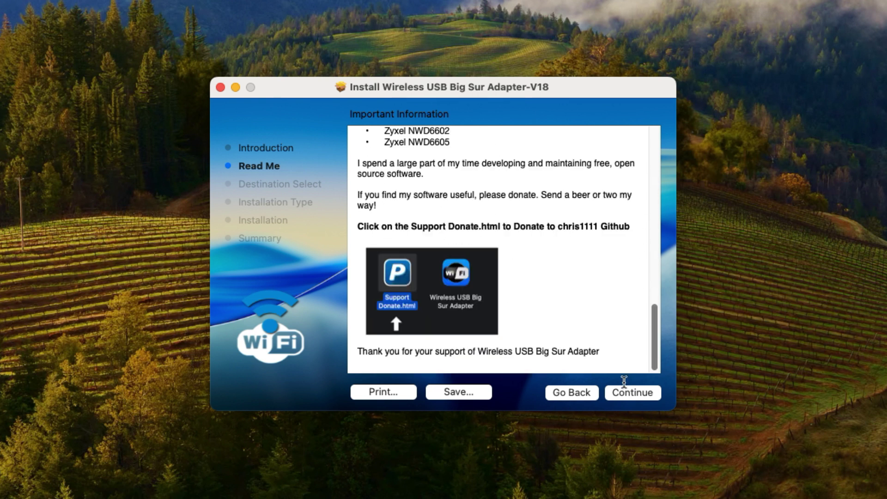
click(622, 396)
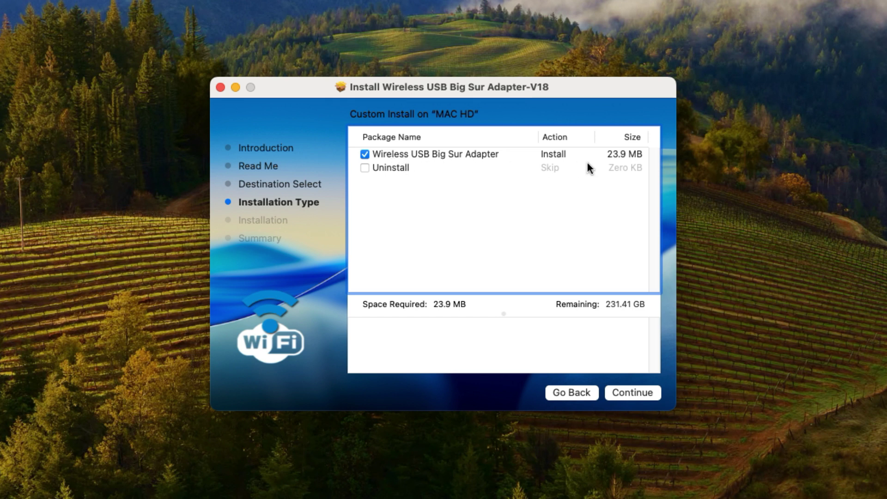
click(647, 395)
click(646, 396)
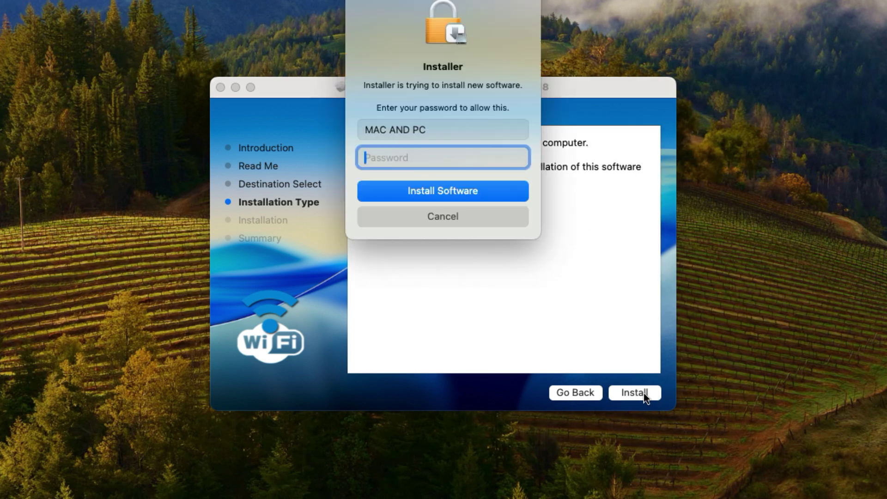
text(••••)
key(Return)
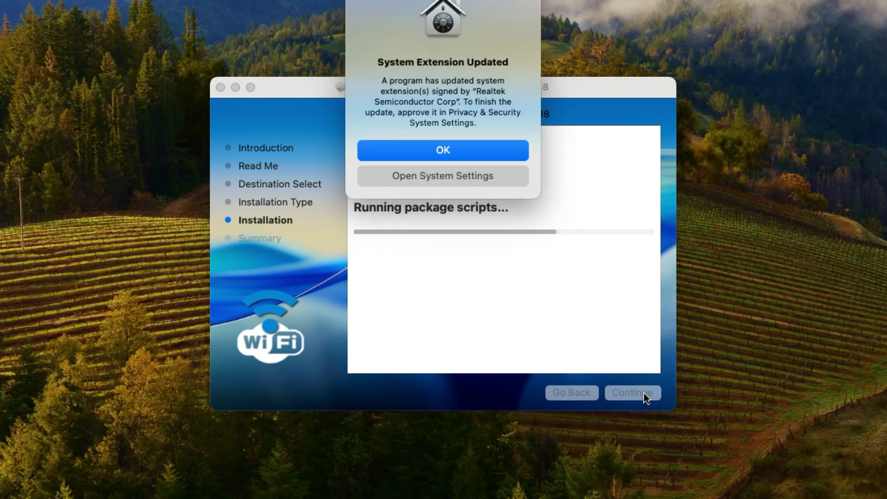
- Acknowledge the Realtek System Extension Updated alert and allow Installer to control System Events
click(472, 152)
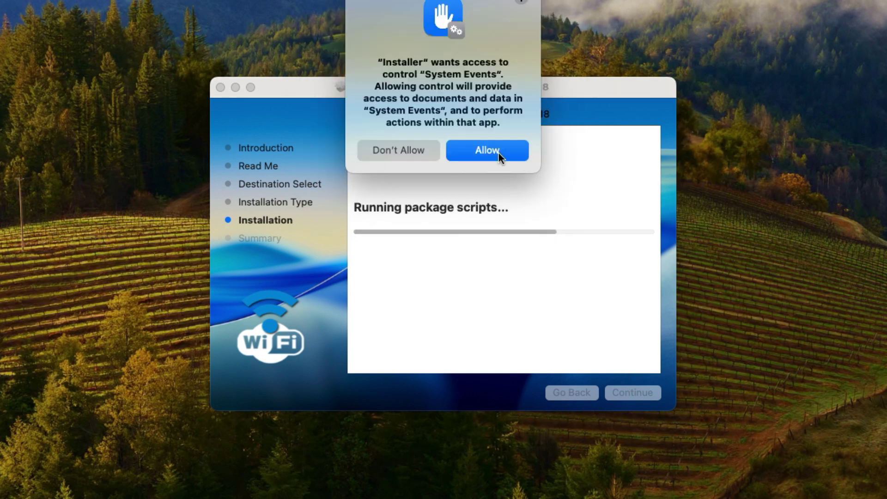
click(498, 153)
click(21, 9)
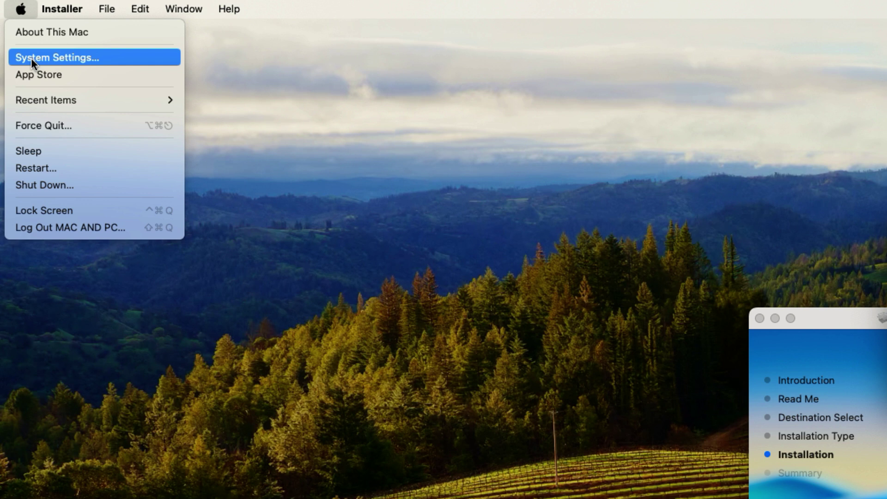
- Allow Realtek Semiconductor Corp system software in Privacy & Security with the password, then restart
click(31, 57)
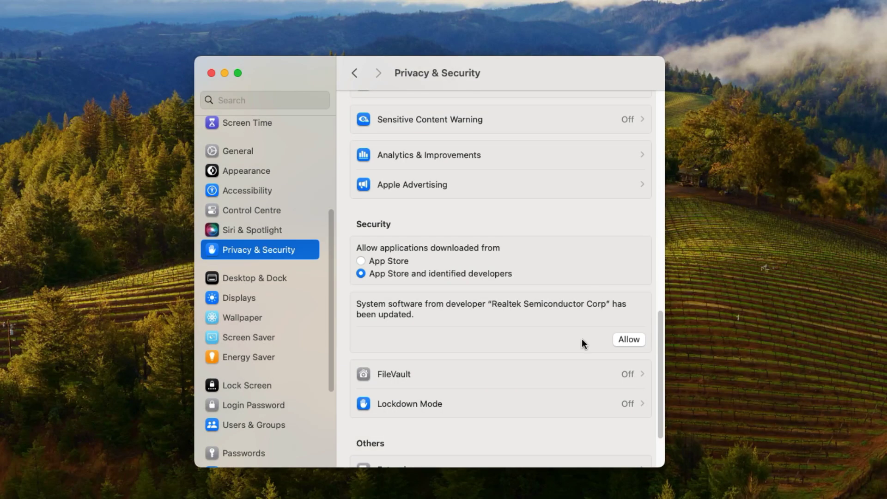
click(635, 339)
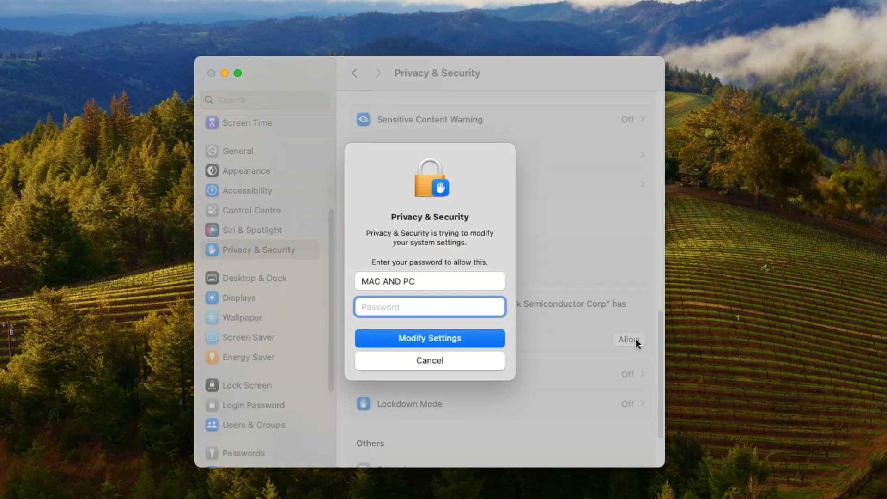
text(•••)
key(Return)
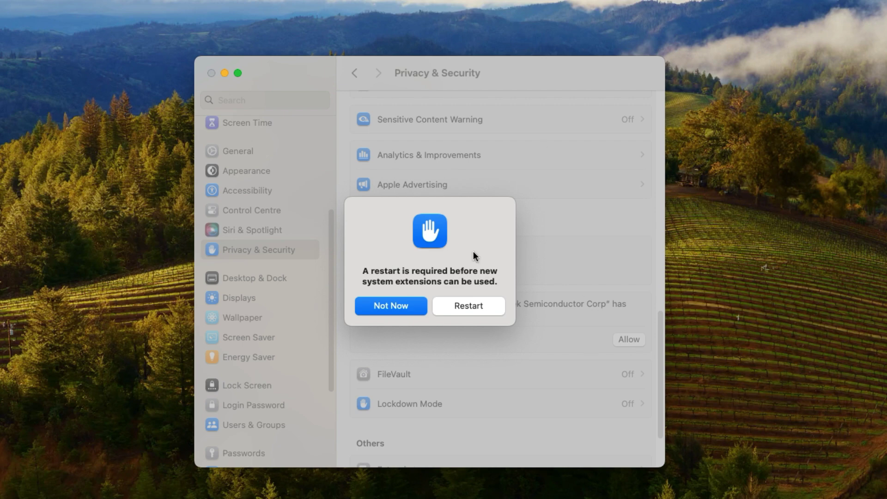
click(469, 305)
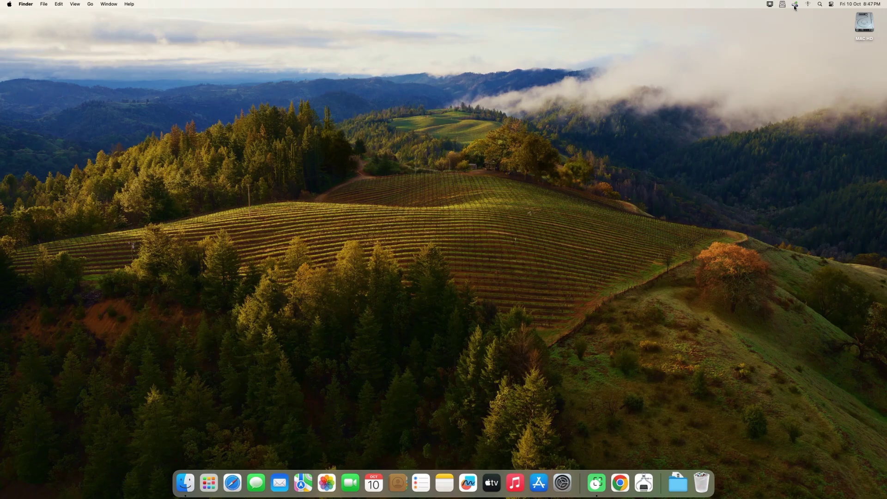
- Join the chosen secured network from the USB-WiFi menu bar utility using its WPA2 password
click(795, 5)
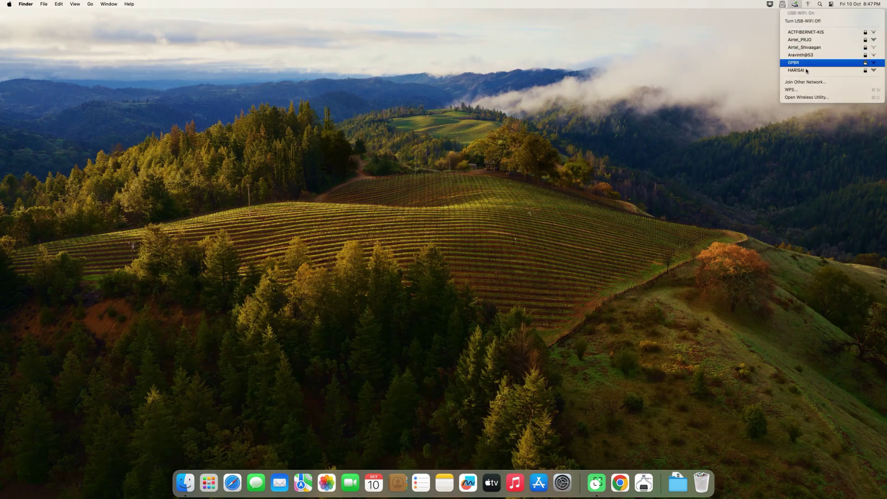
click(804, 71)
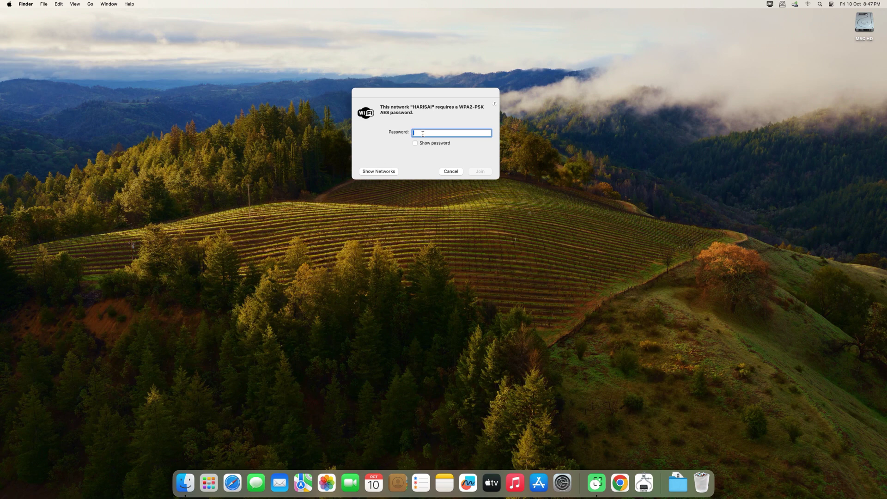
text(••••••••)
click(483, 174)
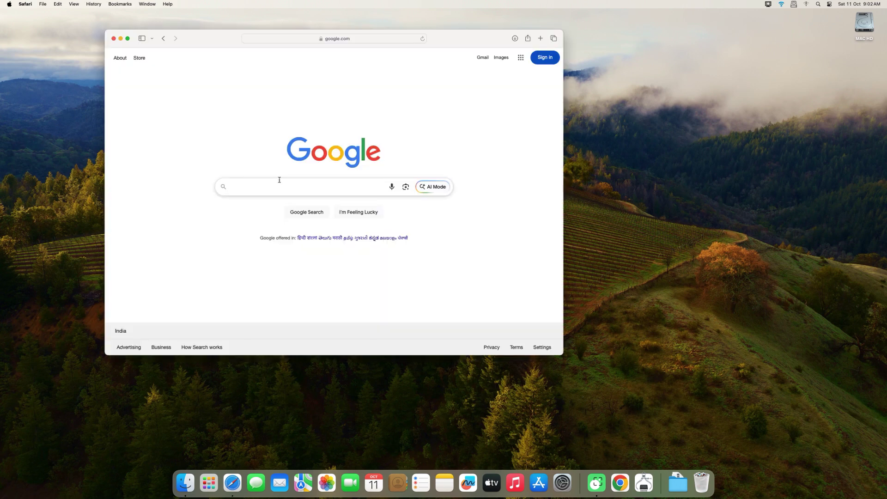
- Search Google for 'speedtest' in Safari and run the internet speed test
click(280, 183)
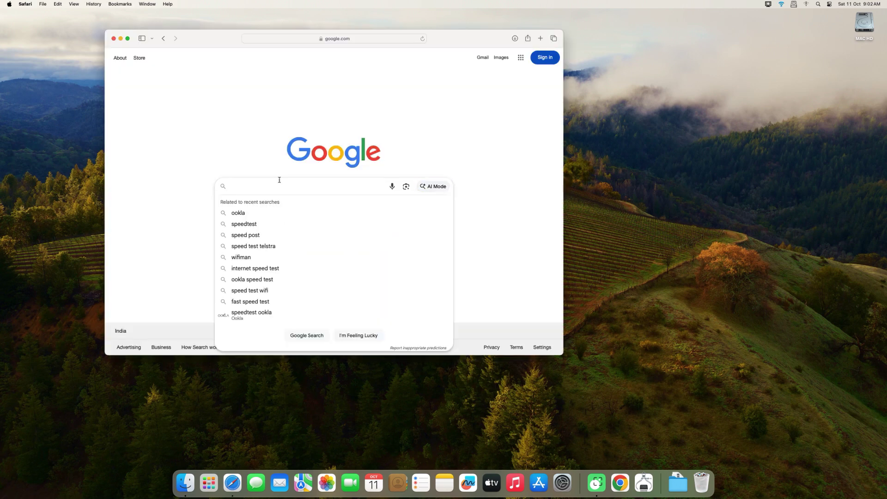
text(speedtest)
key(Return)
click(366, 194)
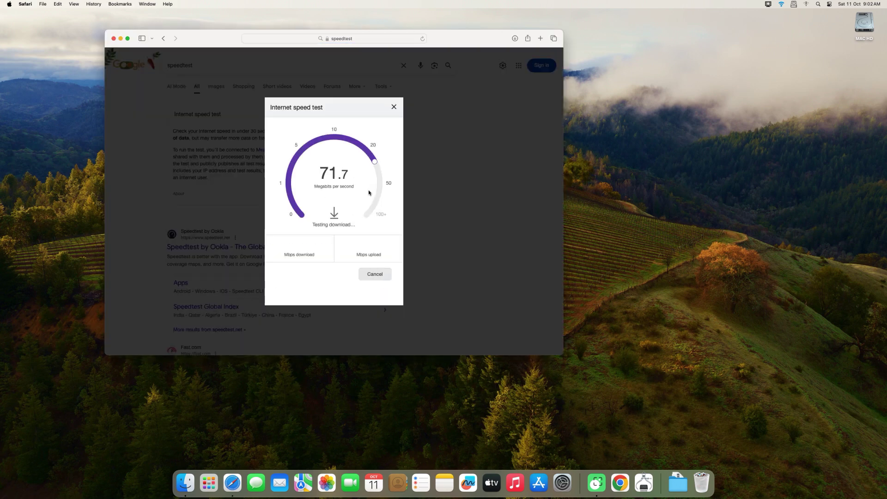